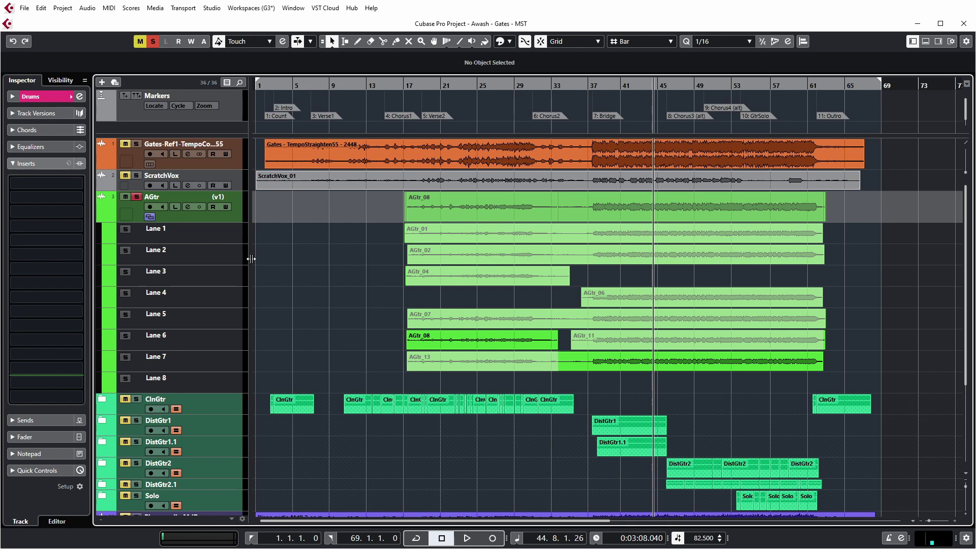
Select the AGtr track and read through the recording notes in its notepad.
left_click(237, 217)
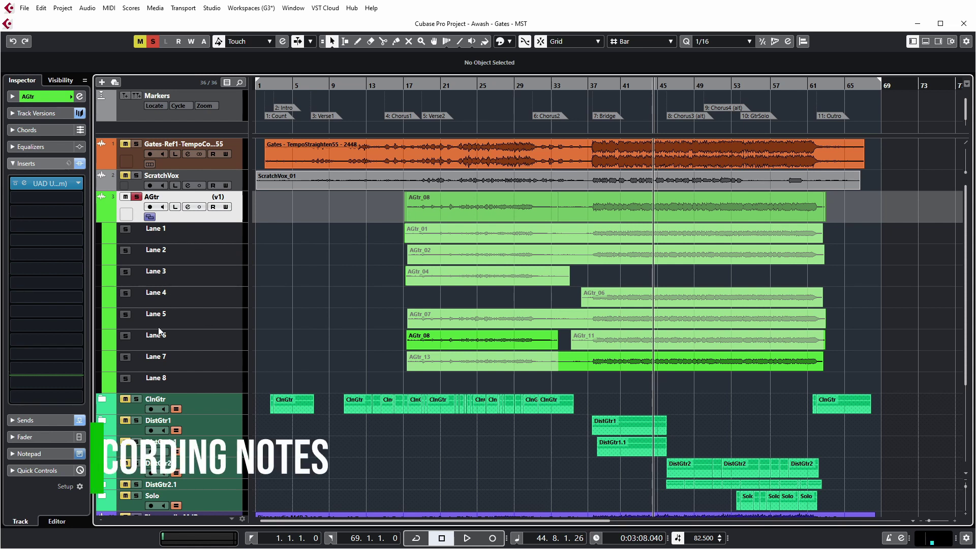
left_click(20, 456)
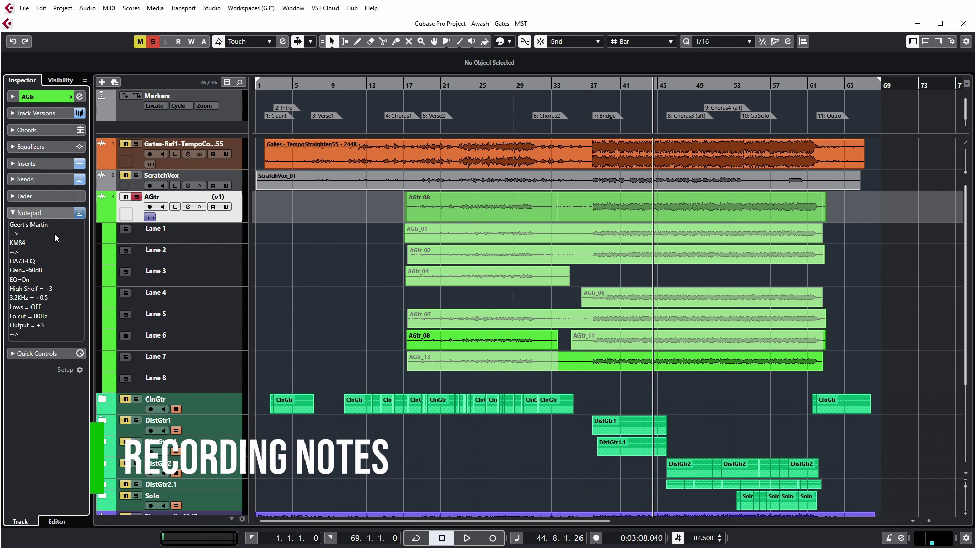
left_click(56, 236)
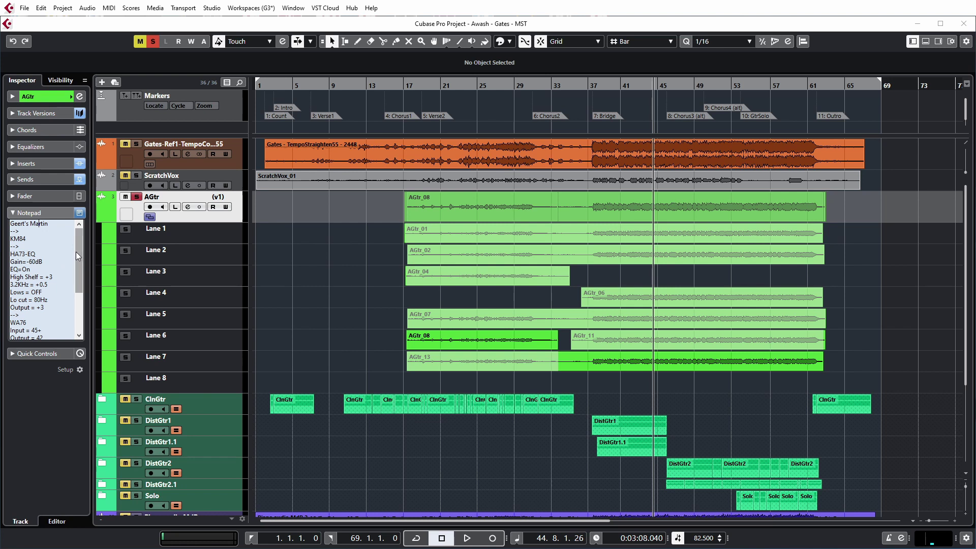
mouse_move(77, 251)
left_mouse_down()
mouse_move(87, 288)
mouse_move(79, 254)
left_mouse_up()
left_click(230, 209)
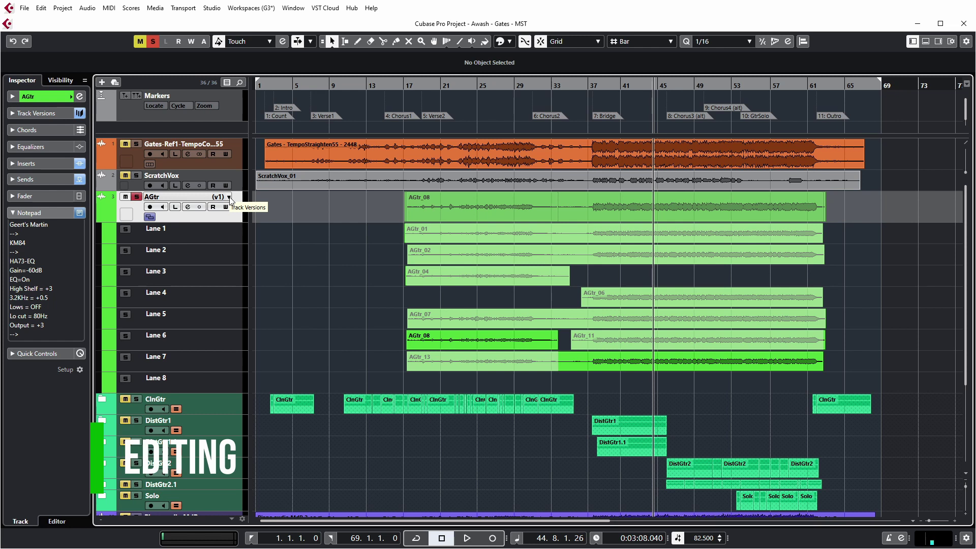
Check which versions the AGtr track has and play its v1 version from the bridge at bar 38.
left_click(230, 198)
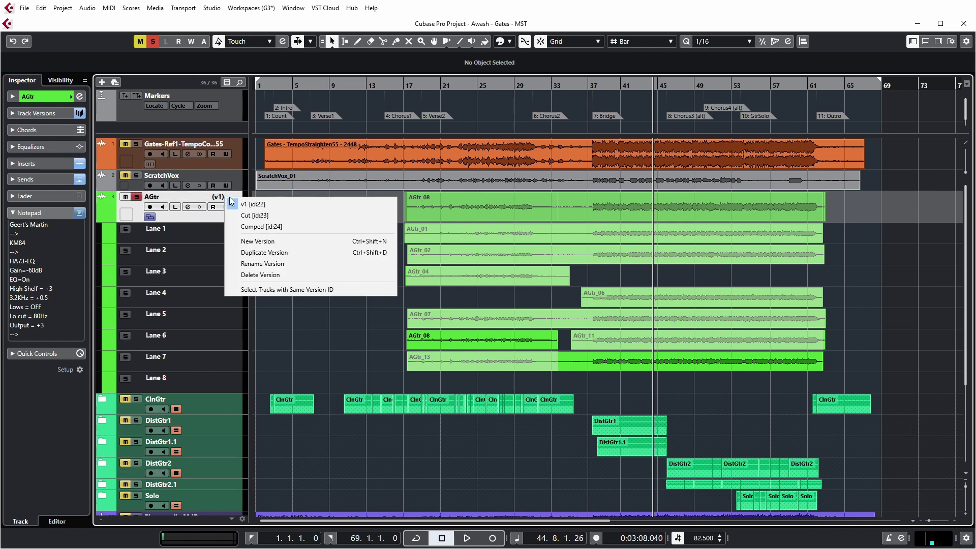
left_click(214, 218)
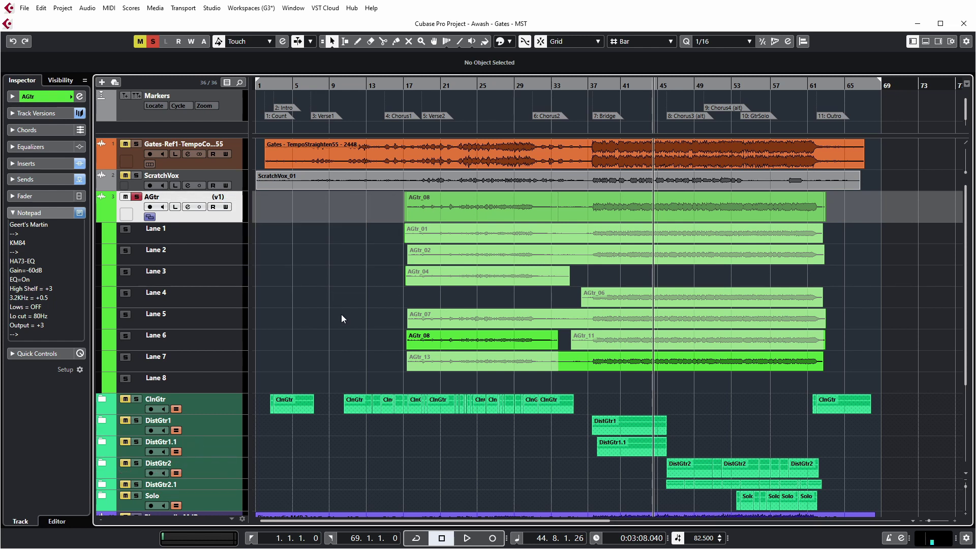
left_click(592, 84)
left_click_drag(592, 85, 590, 88)
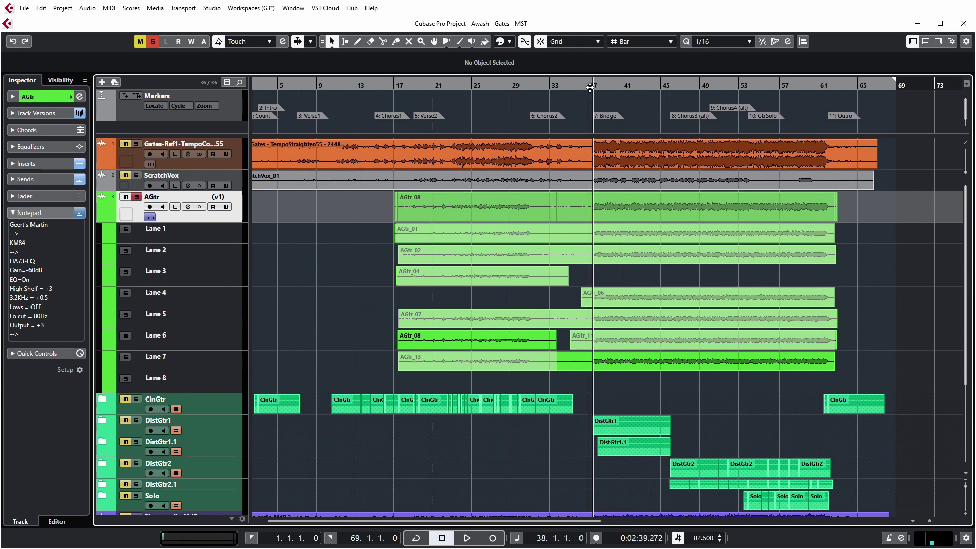
key("space")
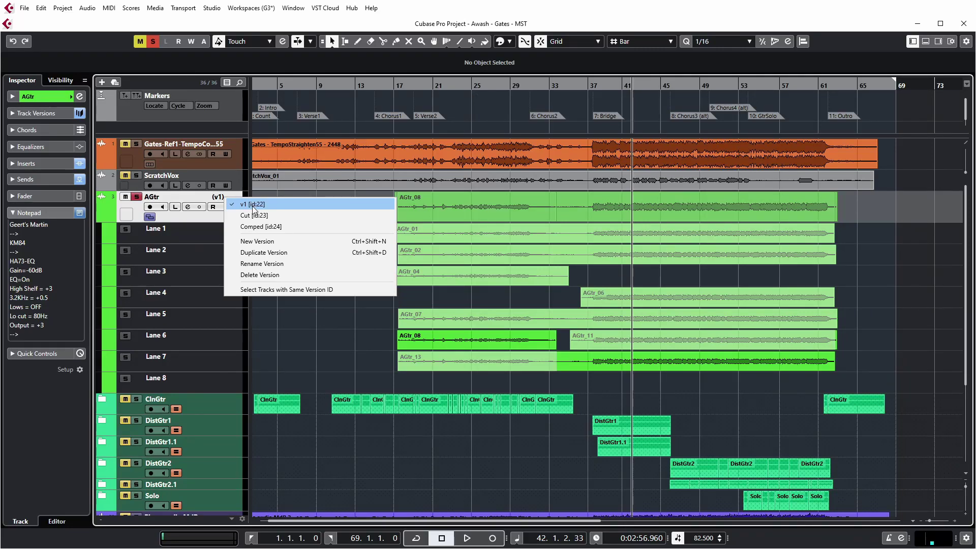
Switch the AGtr track to its Cut version and inspect the UAD UA 1176LN Legacy limiter among its inserts.
left_click(254, 215)
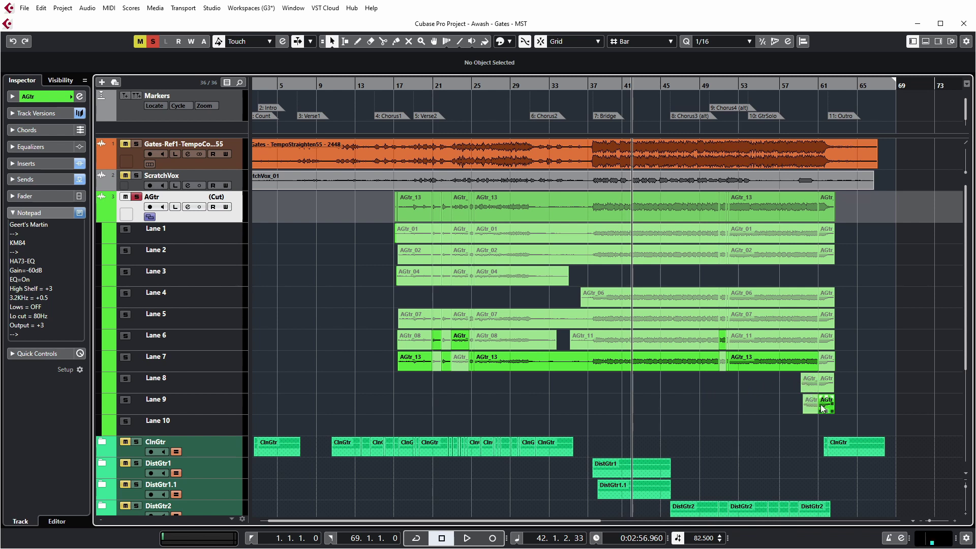
left_click(13, 163)
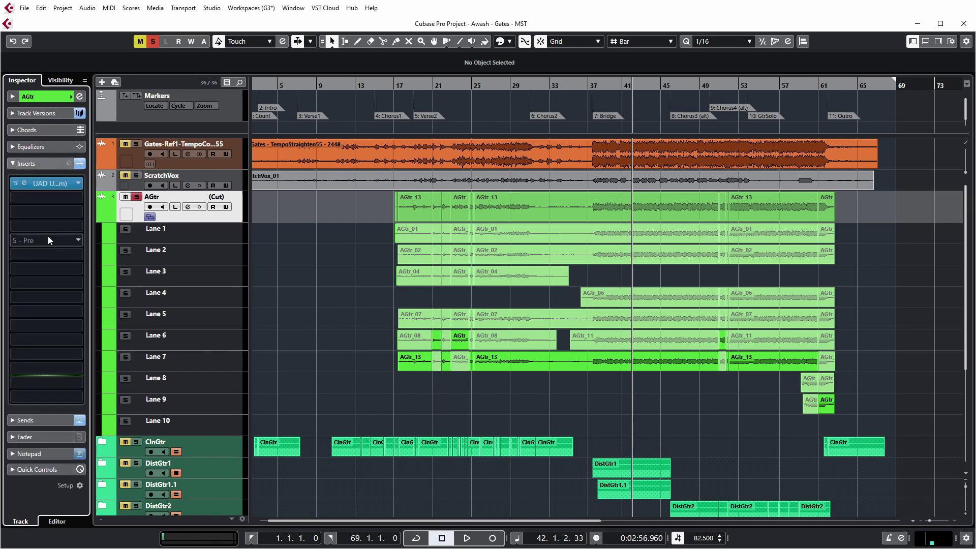
left_click(24, 182)
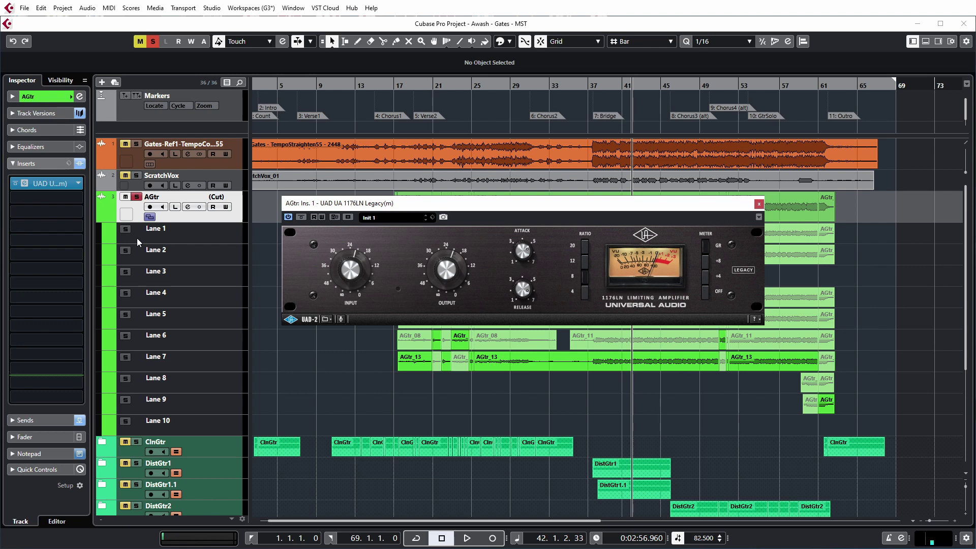
left_click(758, 205)
Check the AGtr track's send to the Verb effect channel.
left_click(12, 423)
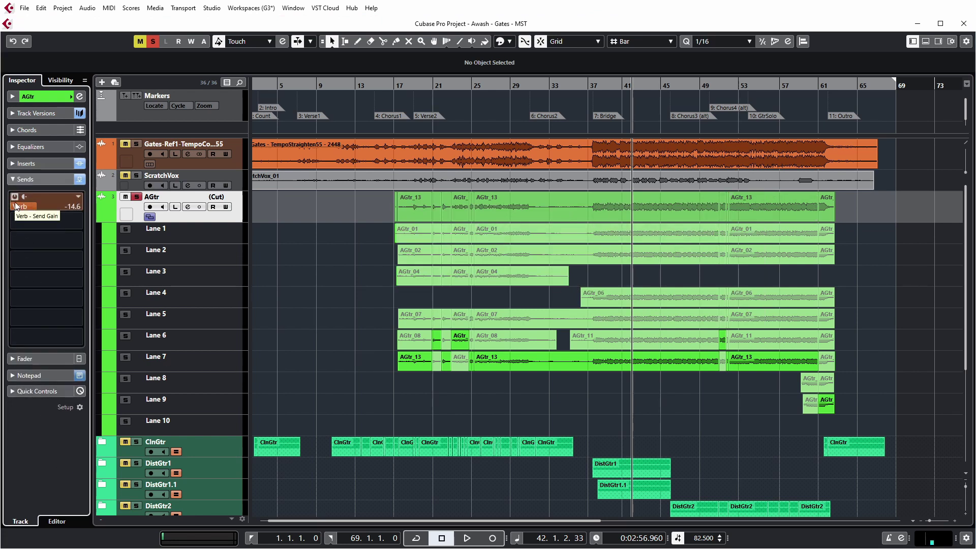
mouse_move(74, 241)
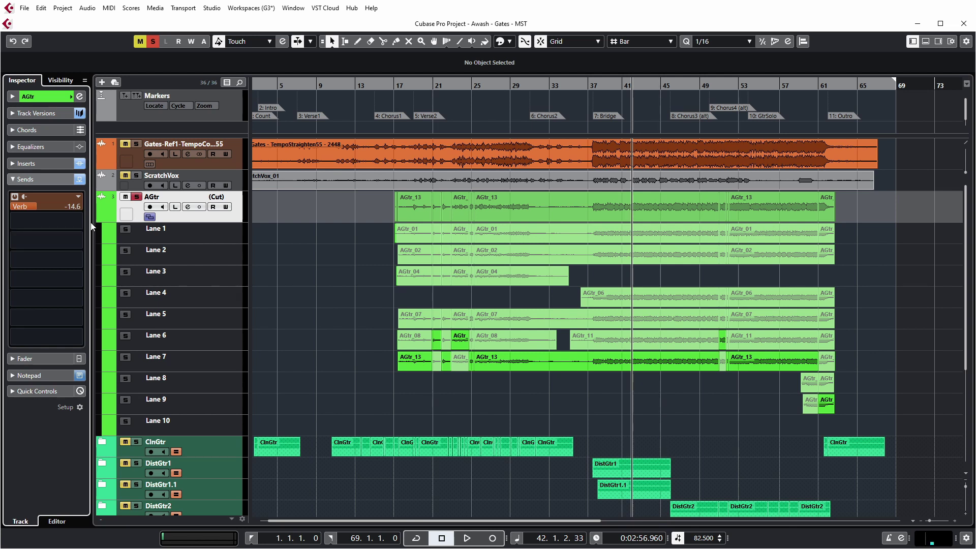
left_click(13, 181)
Switch the AGtr track to its Comped version and show it as one enlarged track without lanes.
left_click(229, 200)
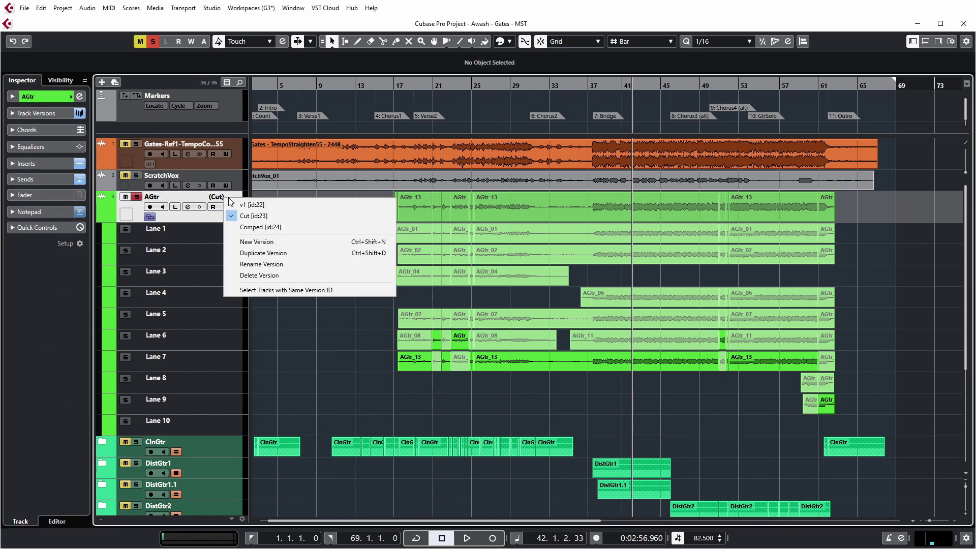
left_click(246, 229)
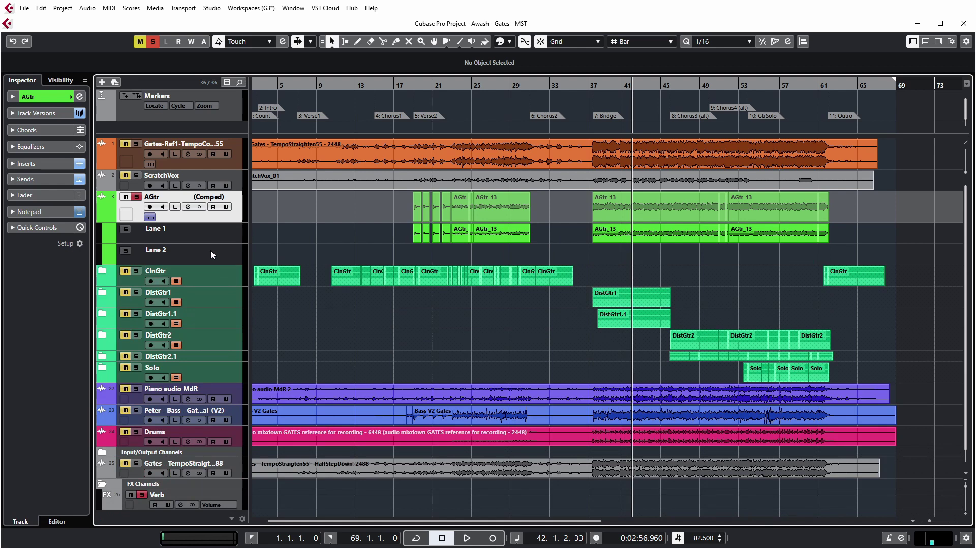
left_click(150, 216)
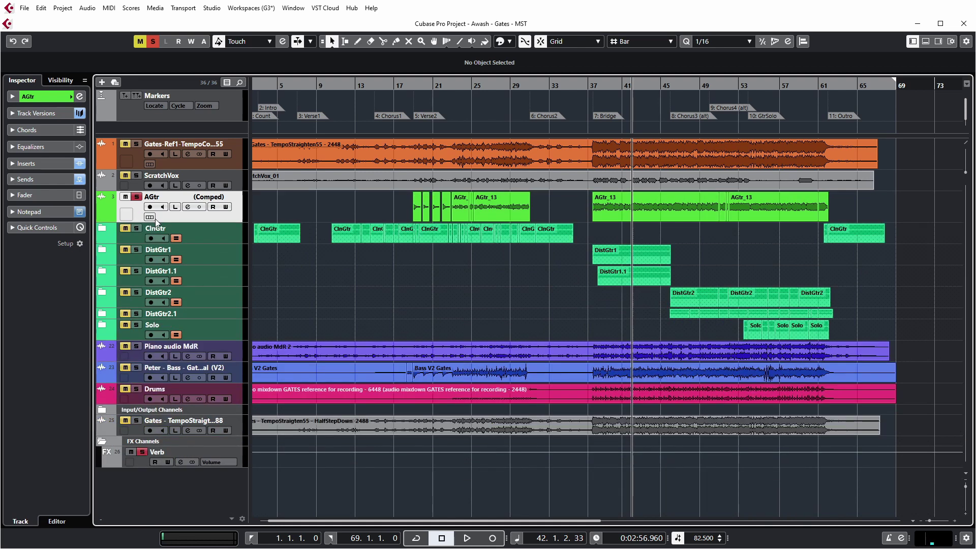
left_click_drag(219, 224, 219, 363)
Listen to the first comped AGtr clip up close, playing from shortly before Verse2 at bar 19.
left_click(414, 88)
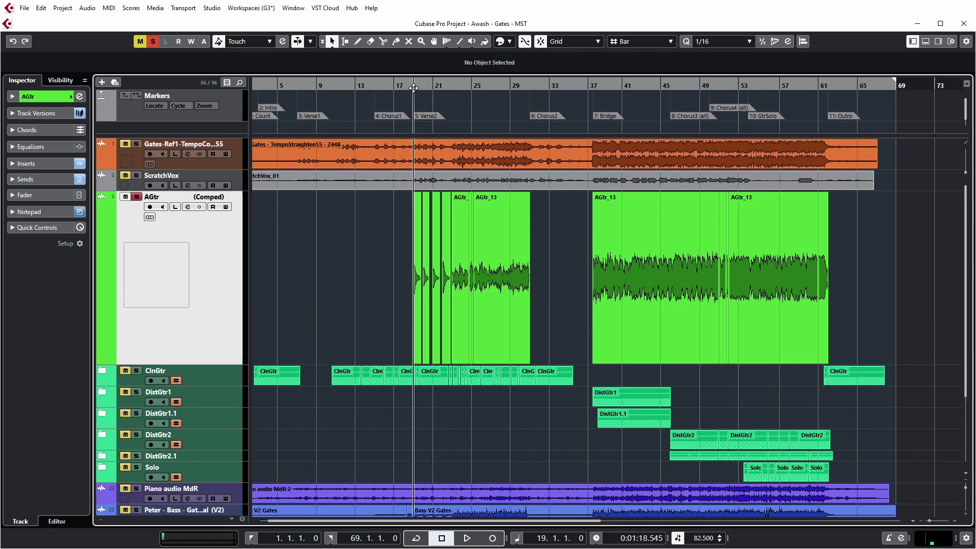
key("h")
key("h")
key("h")
key("h")
key("h")
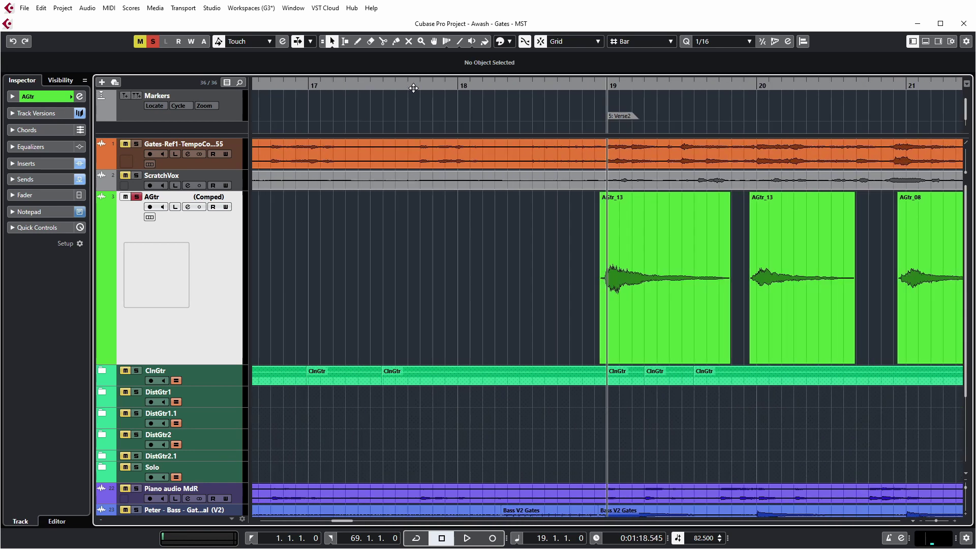
key("h")
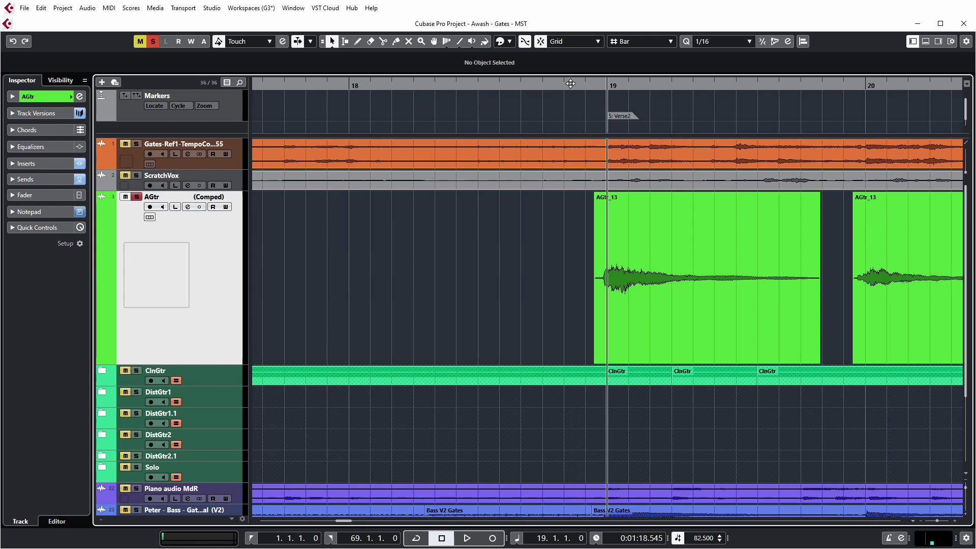
left_click(536, 87)
key("space")
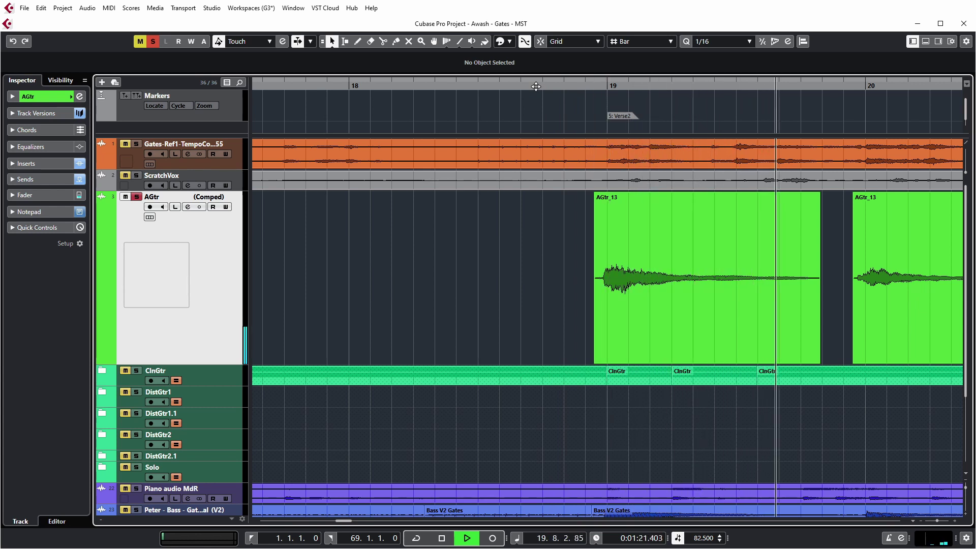
key("space")
Survey the comped AGtr clips across Verse2 and examine the clip transitions around bar 24 up close.
key("g")
key("g")
key("g")
key("g")
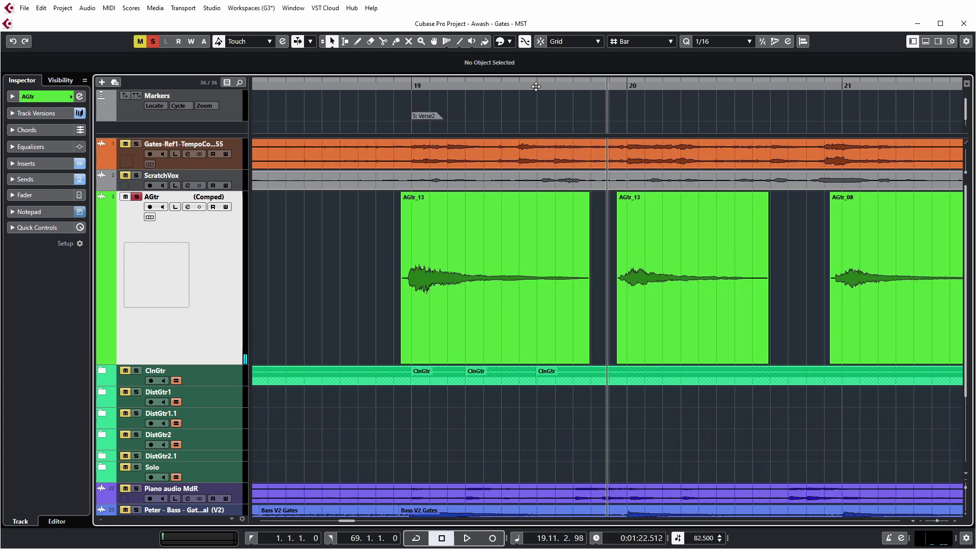
key("g")
key("g")
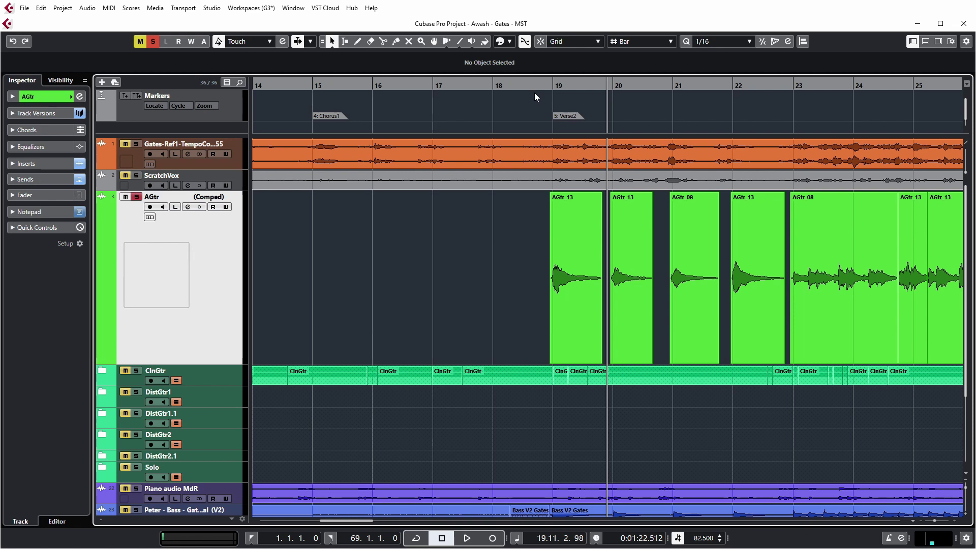
key("g")
key("g")
key("g")
key("g")
key("g")
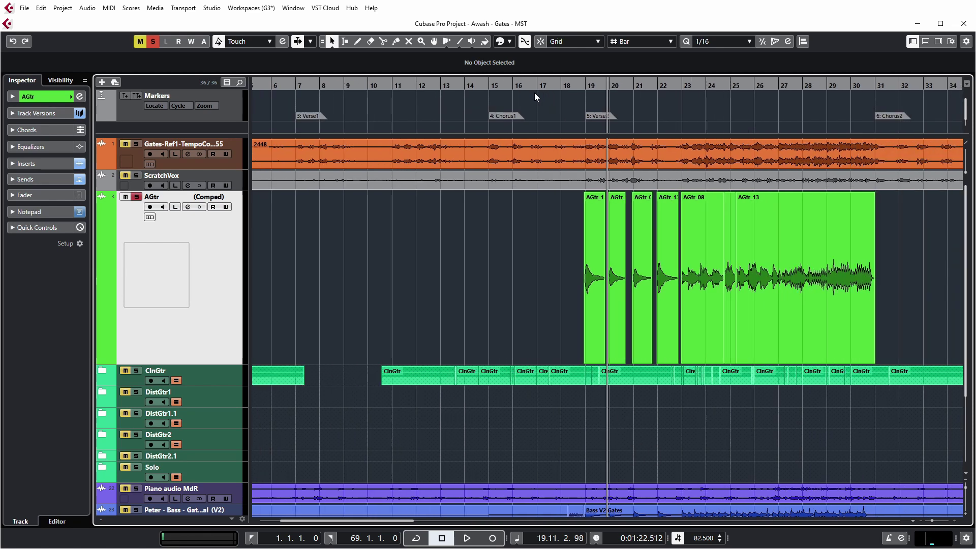
left_click(715, 84)
key("h")
key("h")
key("h")
key("h")
key("h")
key("h")
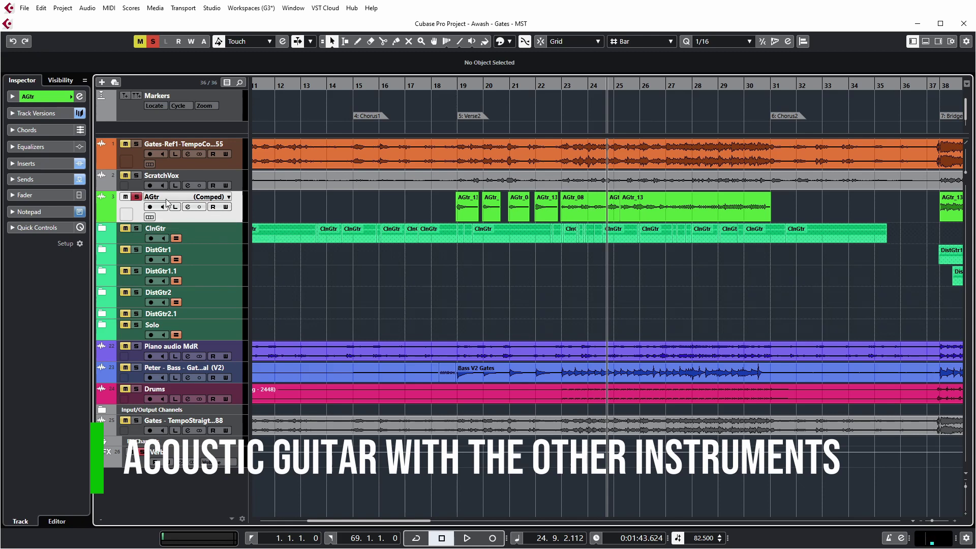
Unsolo the AGtr track and lower its volume fader to -0.22 during playback with the other instruments.
left_click(137, 198)
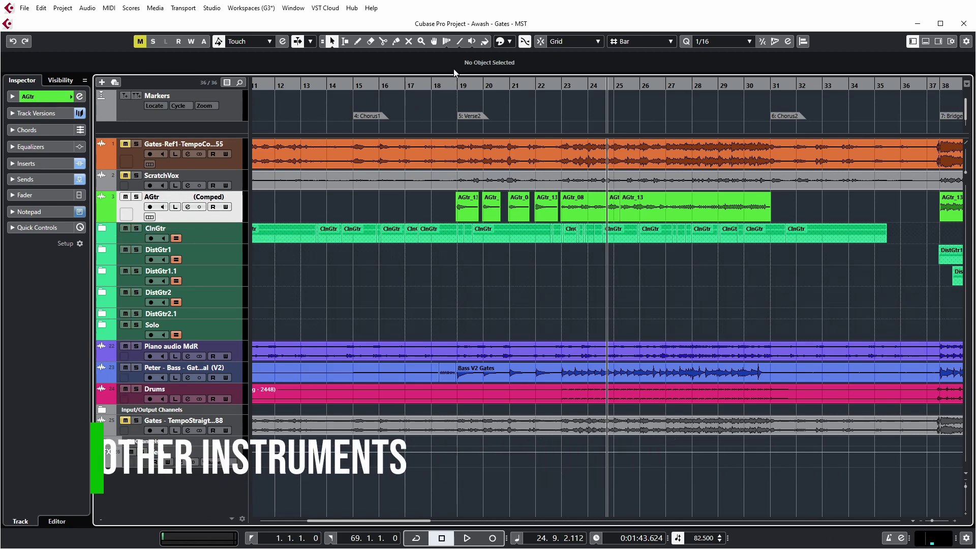
key("space")
left_click(23, 195)
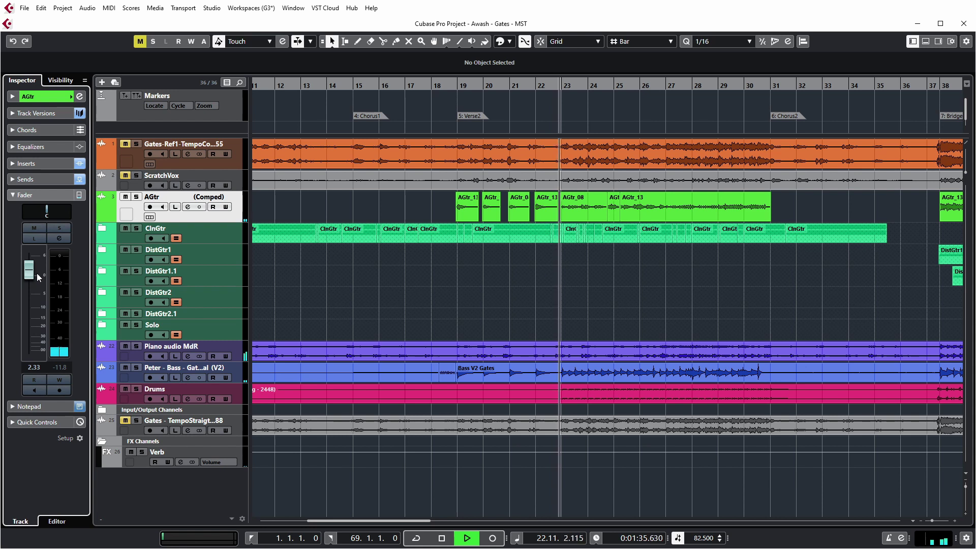
left_click_drag(32, 270, 31, 278)
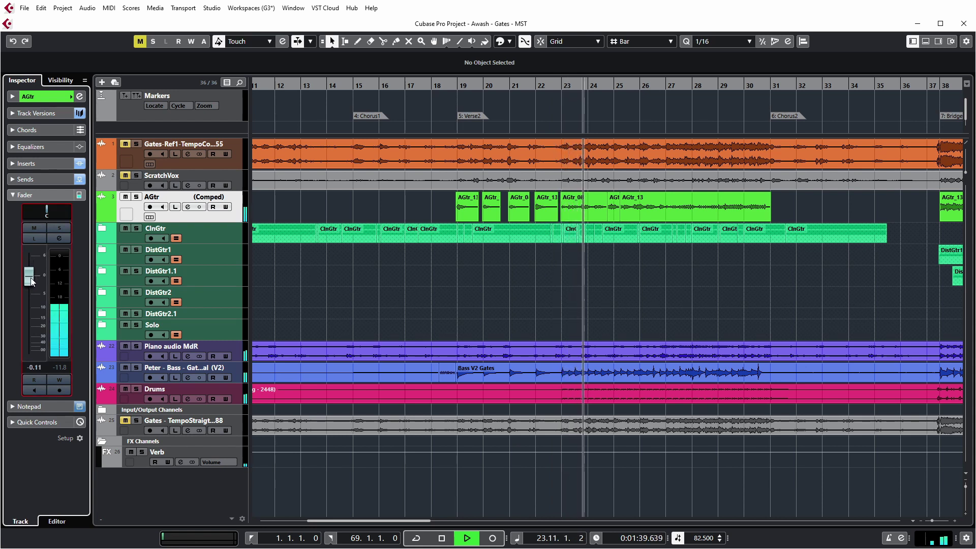
left_click(32, 280, "ctrl")
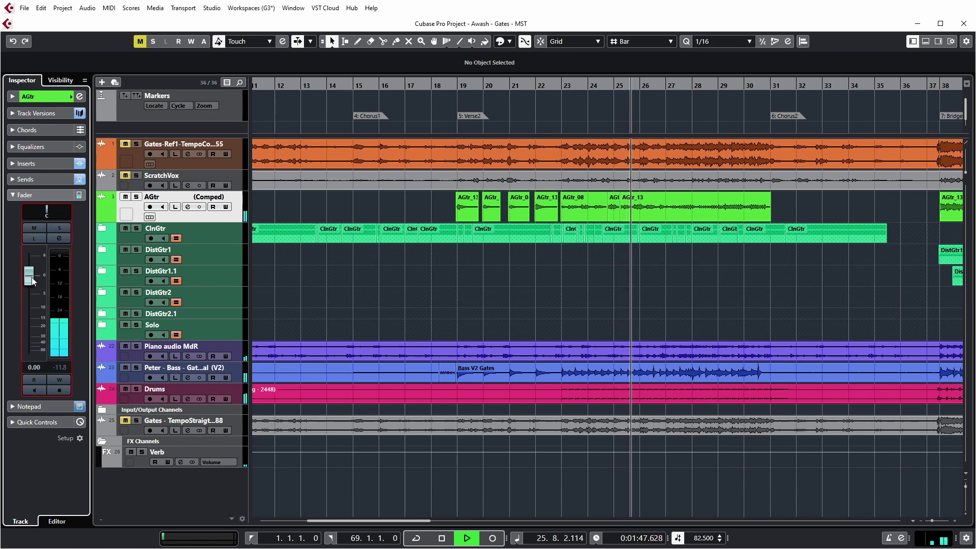
left_click_drag(29, 281, 30, 283)
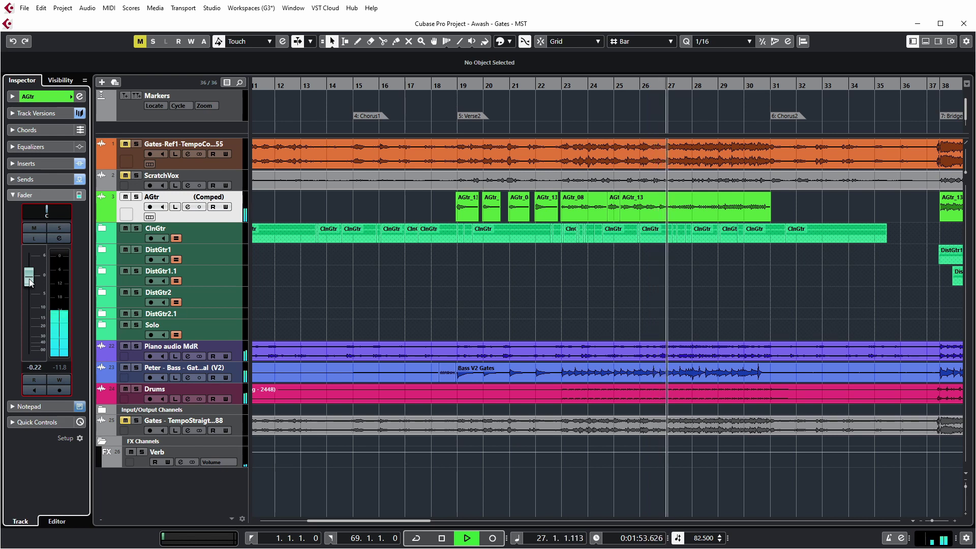
key("space")
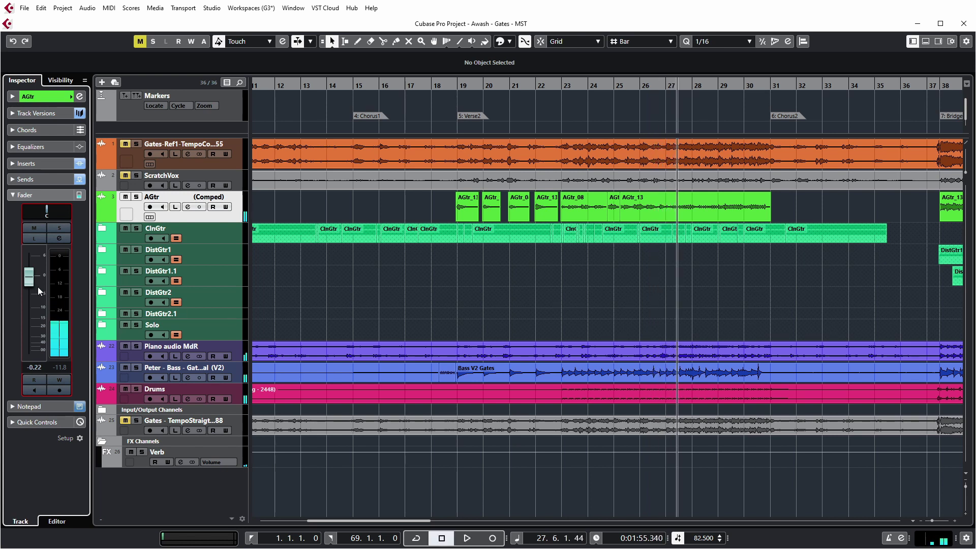
Play the acoustic guitar with the other instruments from just before the bridge at bar 38.
left_click_drag(371, 521, 460, 521)
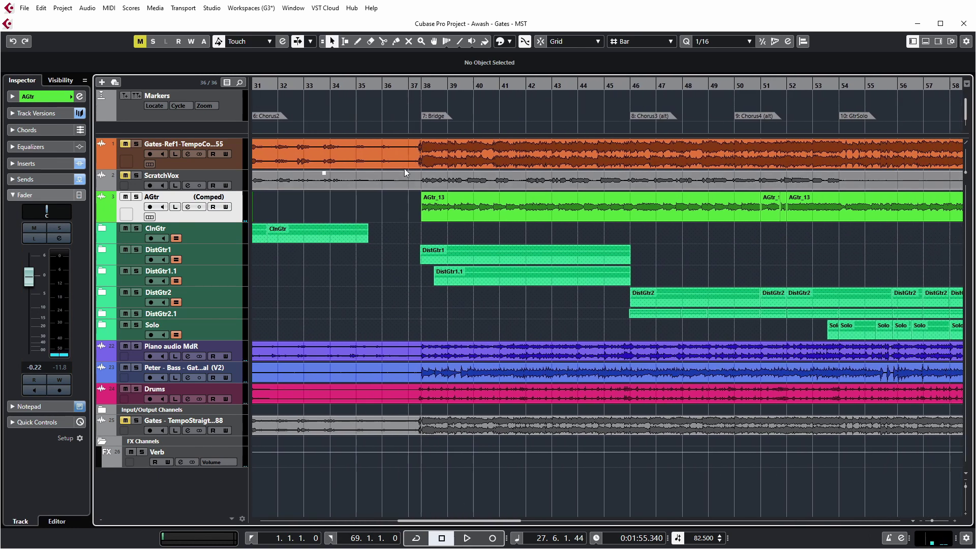
left_click(416, 86)
key("space")
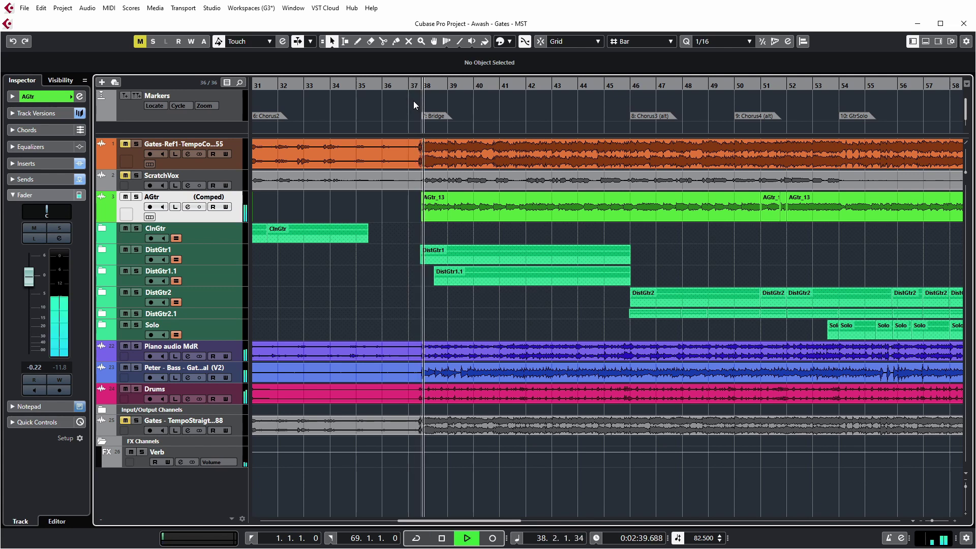